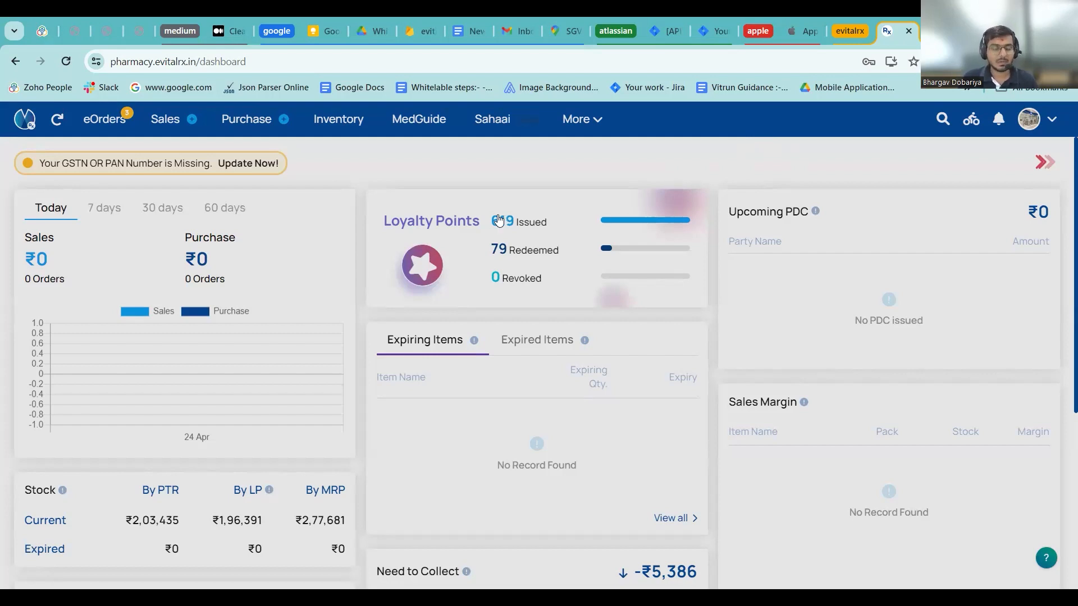
Start a new sales bill and fill in the first matching existing customer and the doctor's name.
left_click(108, 119)
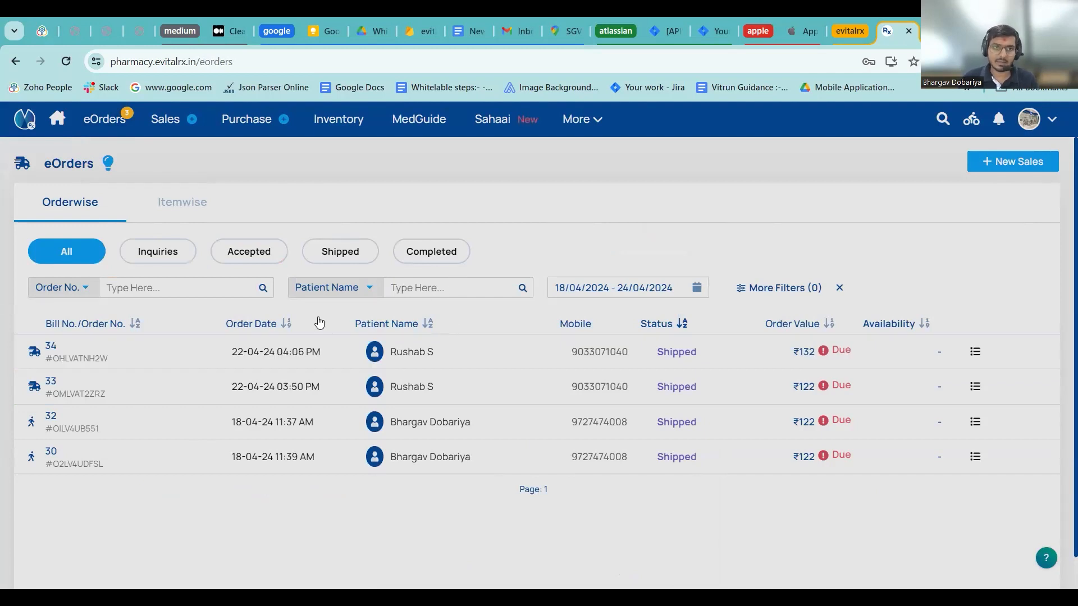
mouse_move(168, 121)
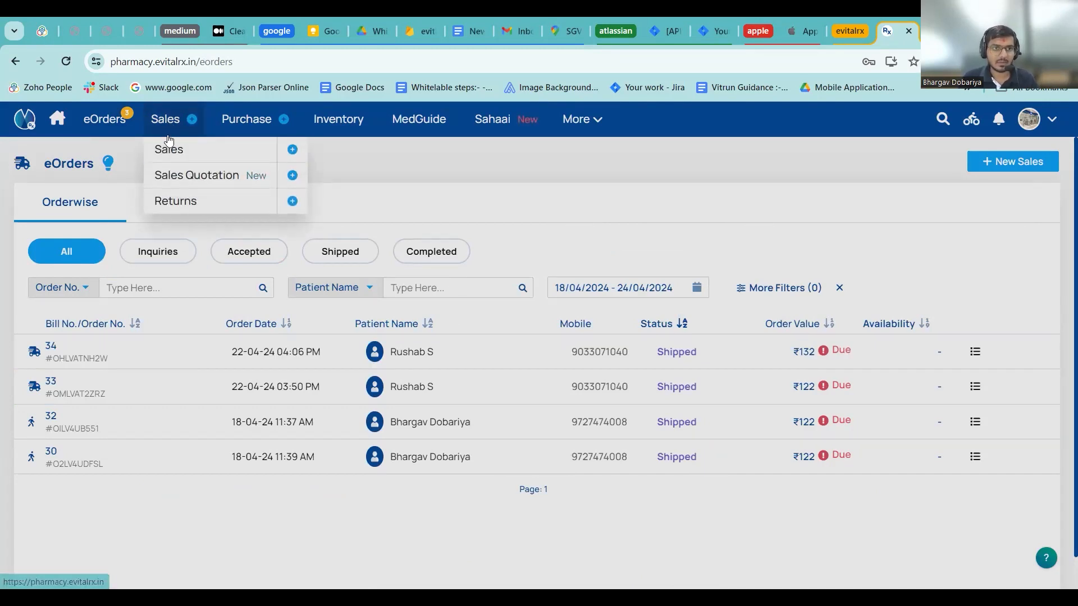
left_click(292, 150)
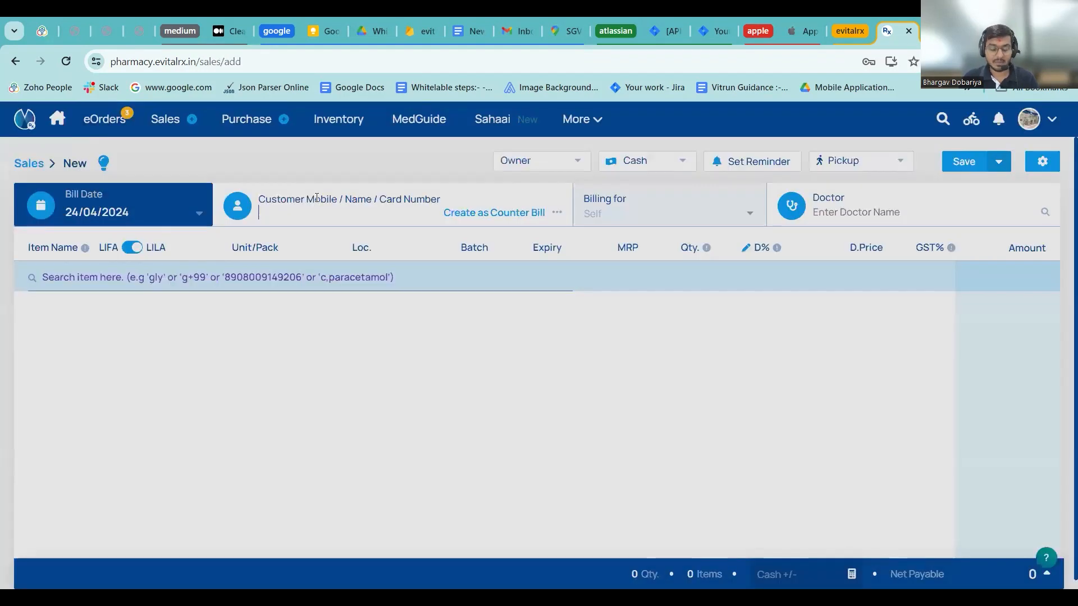
type("Bhar")
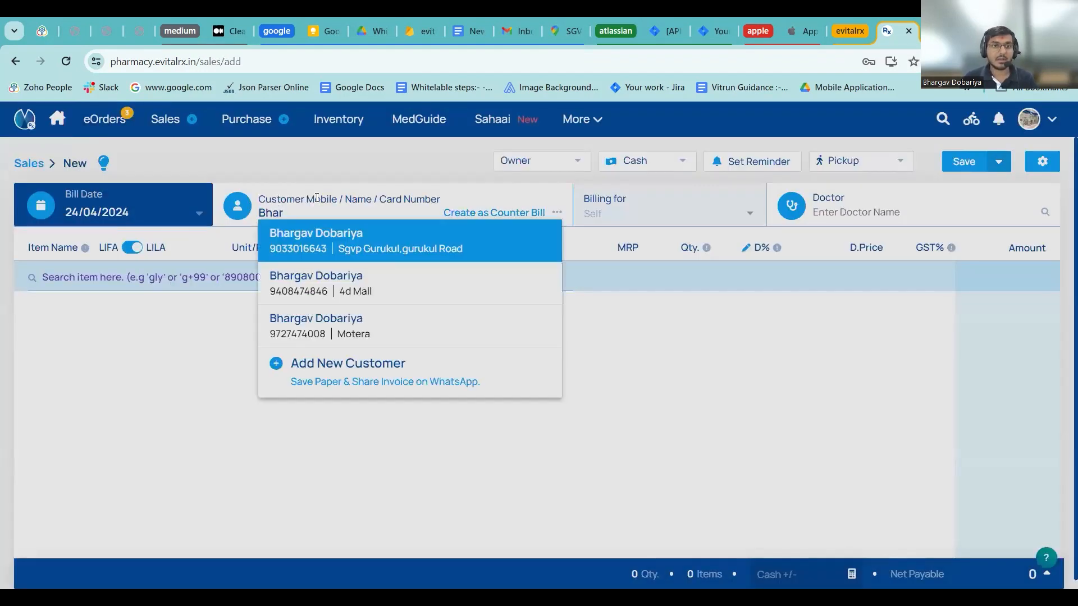
key("Return")
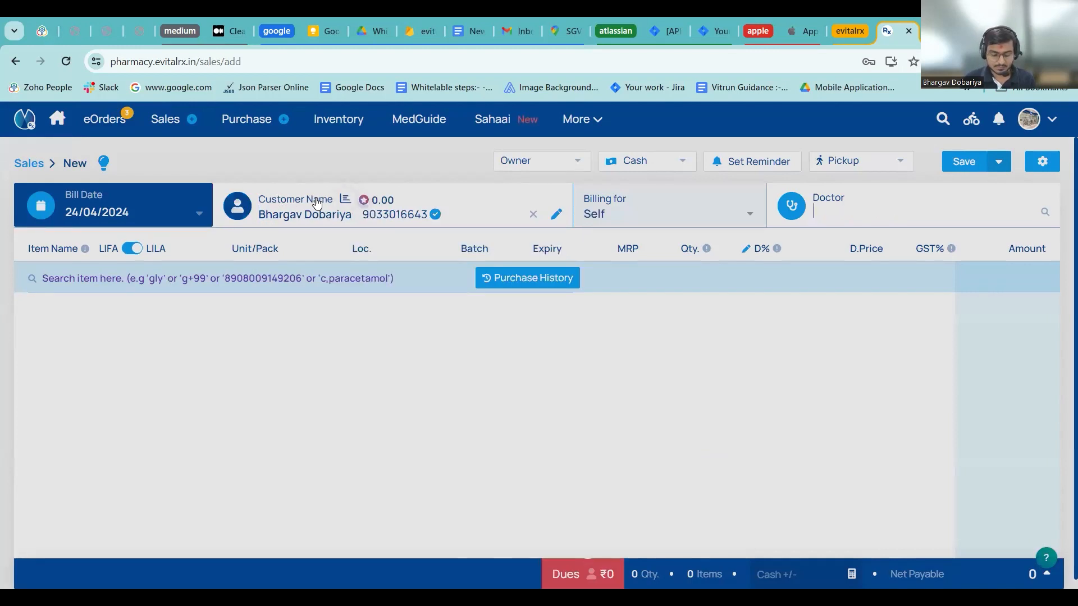
type("Aga")
key("Return")
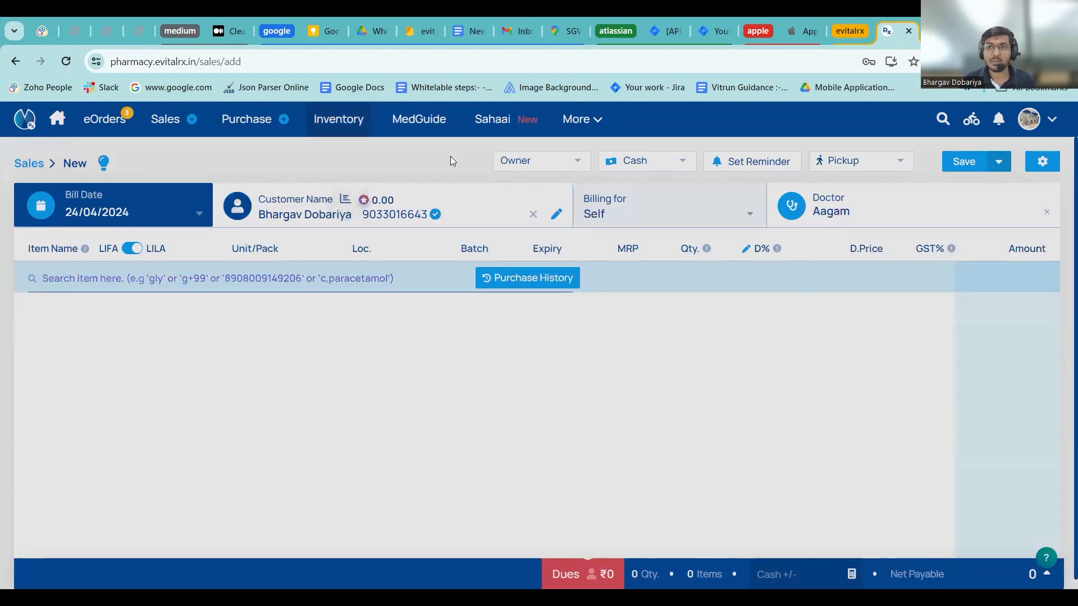
Set the bill's delivery type to Delivery and add Vogs-GM 2 Tablet with quantity 10 and a 10% discount.
left_click(853, 161)
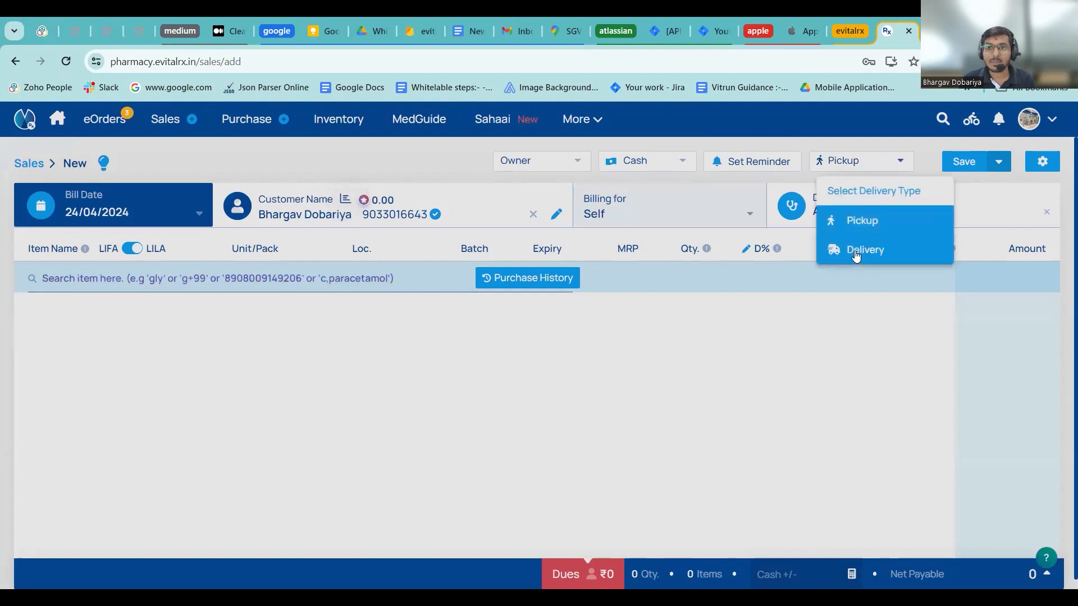
left_click(830, 249)
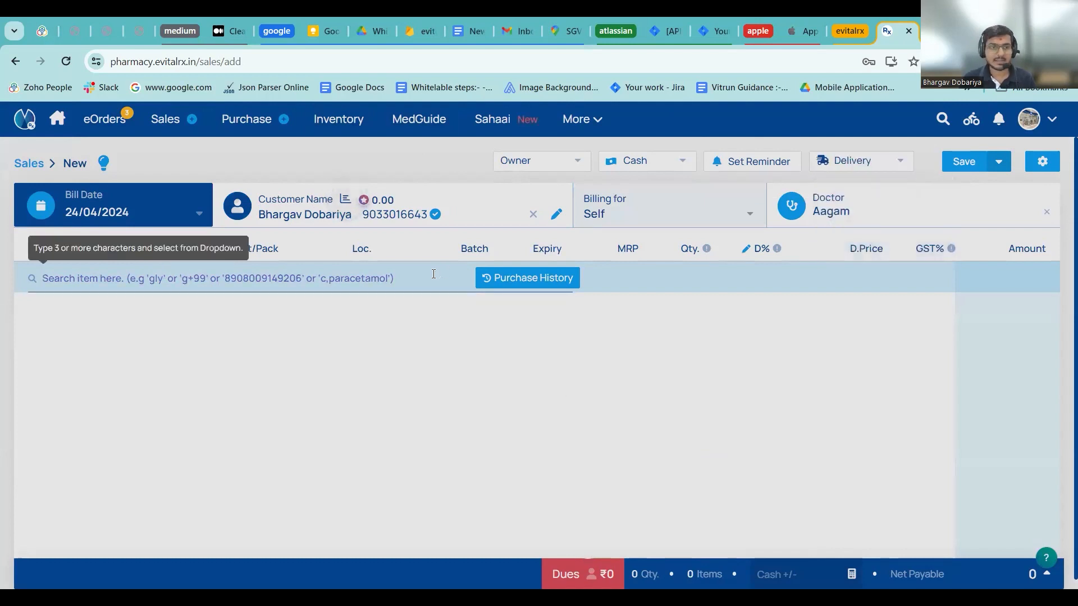
left_click(414, 279)
type("Vogs")
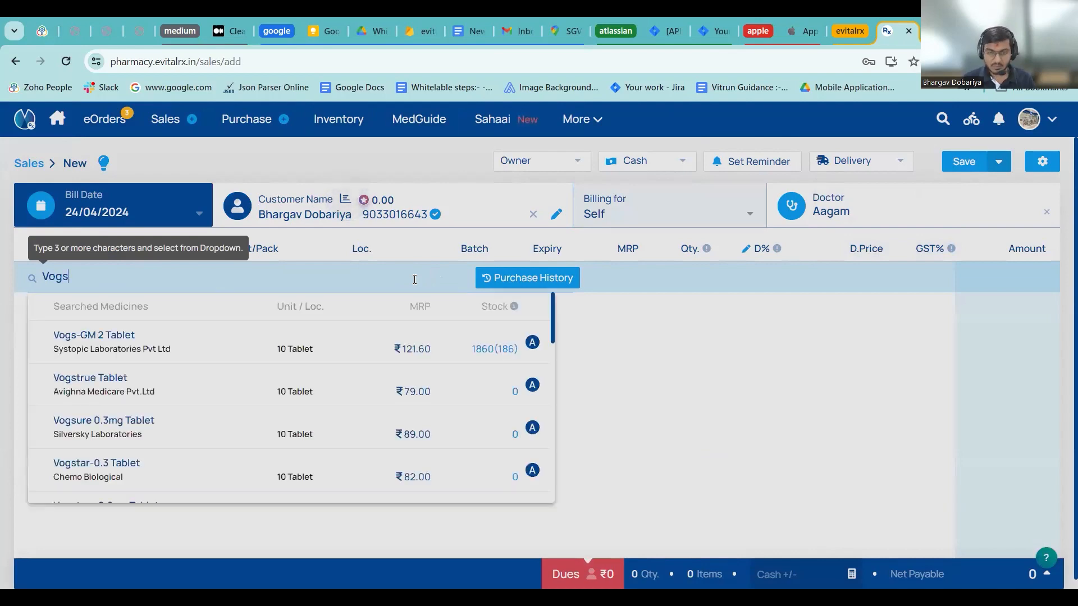
key("Down")
key("Return")
key("Return")
key("Return")
key("Return")
key("Return")
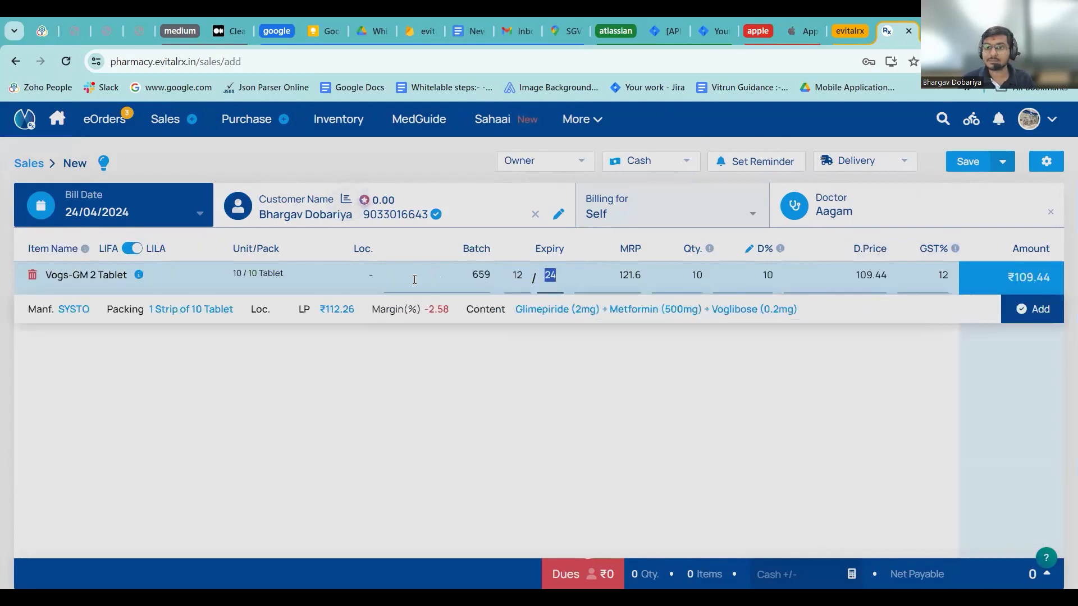
key("Return")
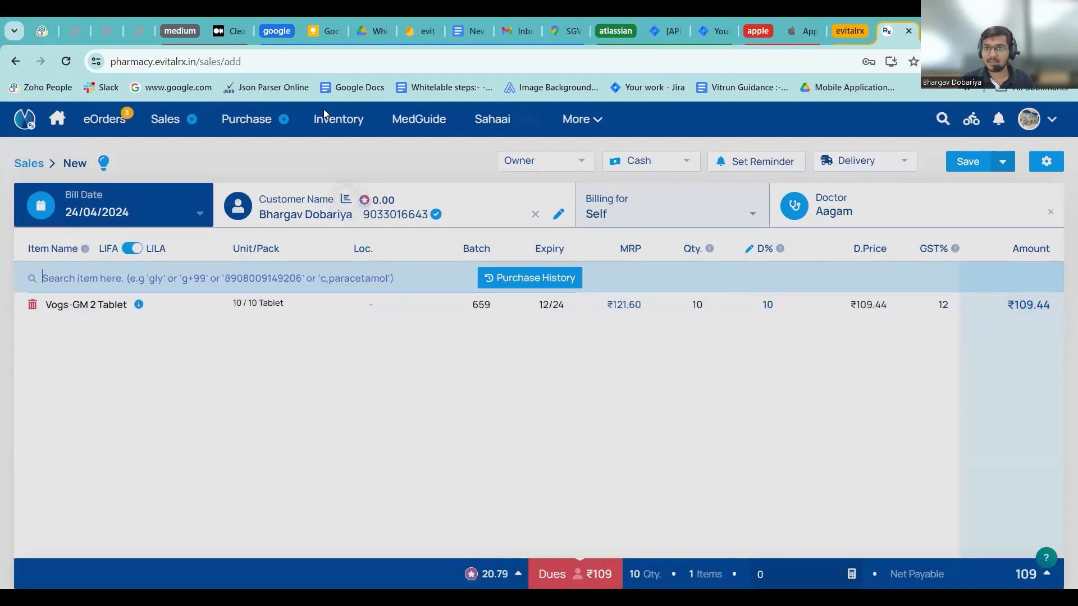
Set the payment type to Credit and save the bill with delivery booking, continuing with the discount instead of loyalty points.
left_click(686, 161)
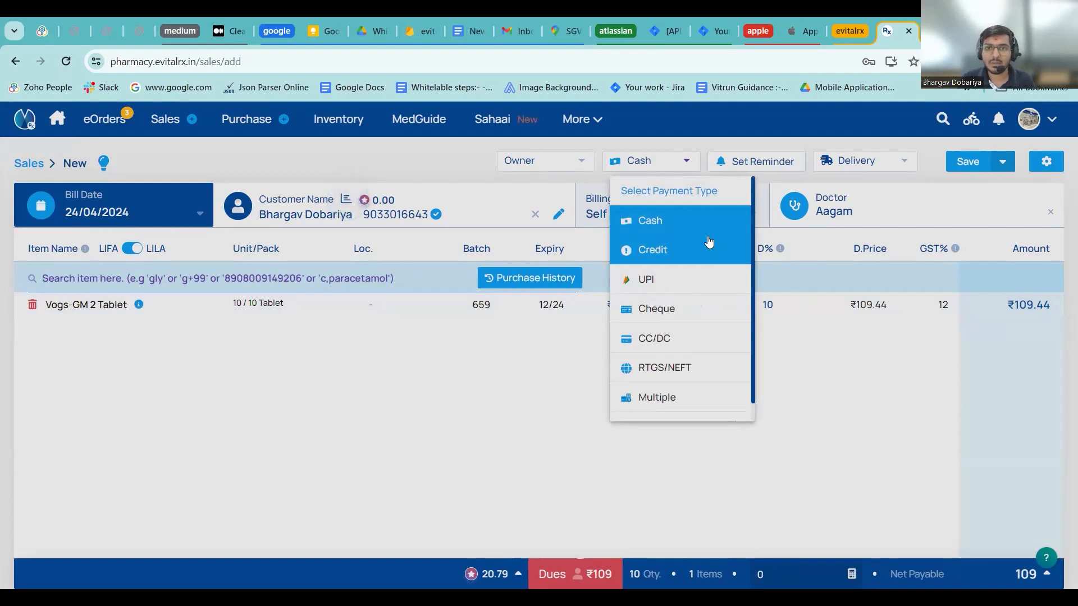
left_click(702, 260)
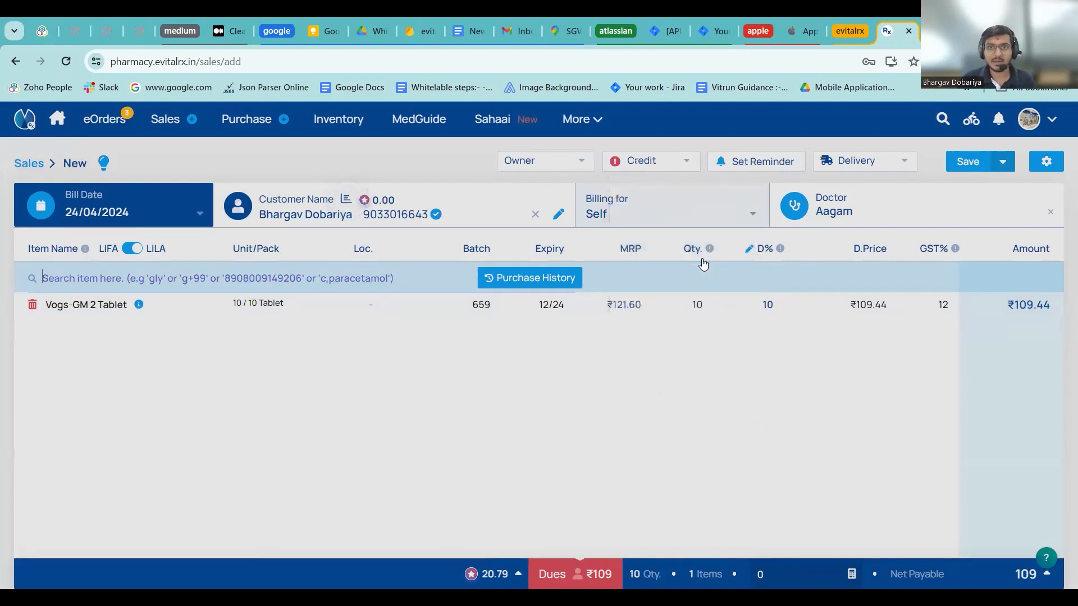
left_click(1000, 159)
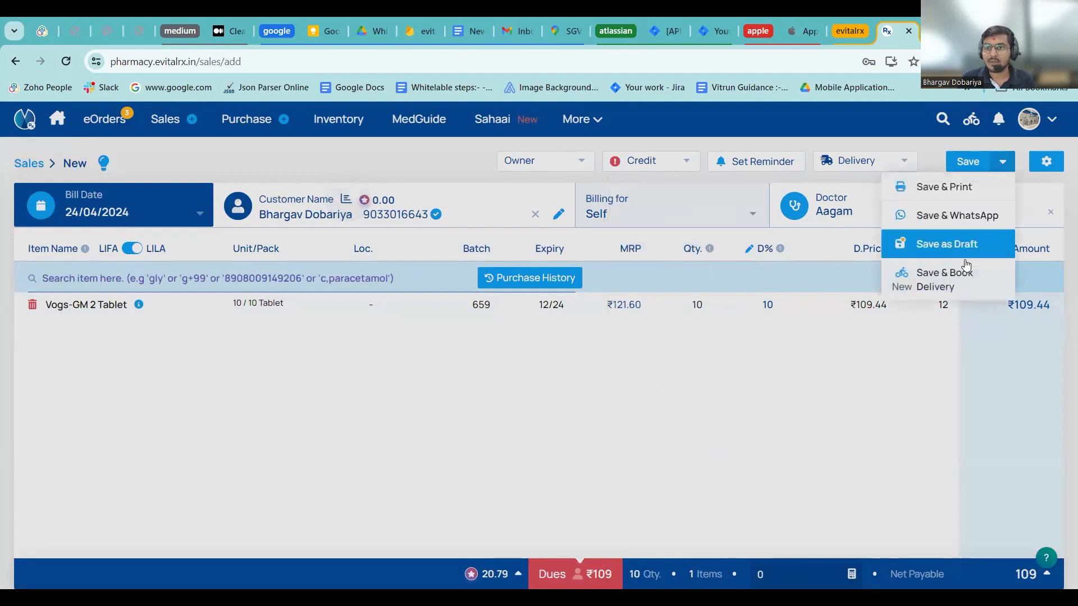
left_click(958, 285)
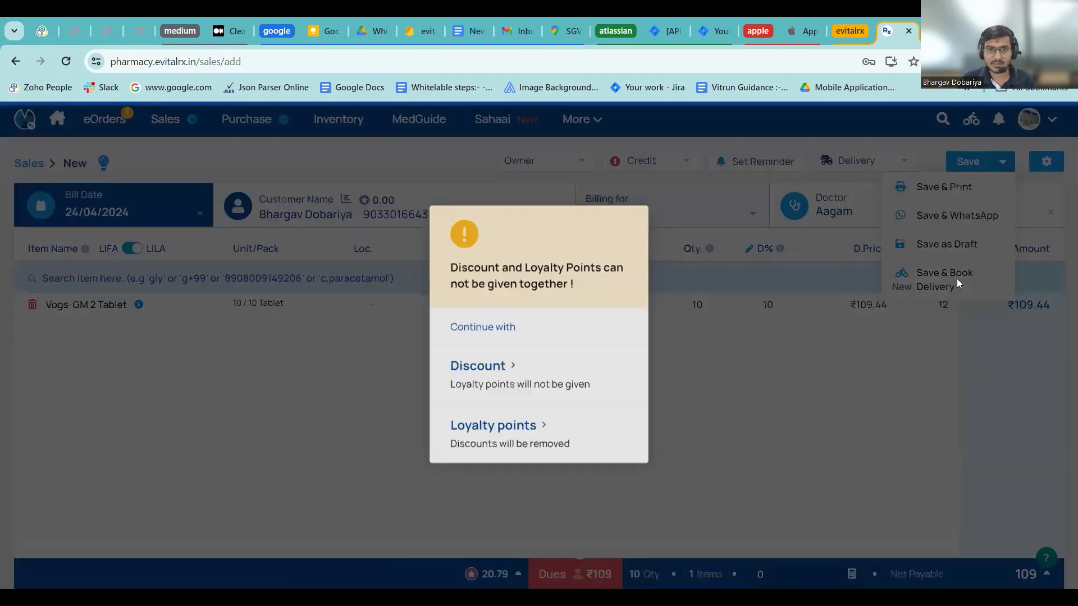
left_click(528, 369)
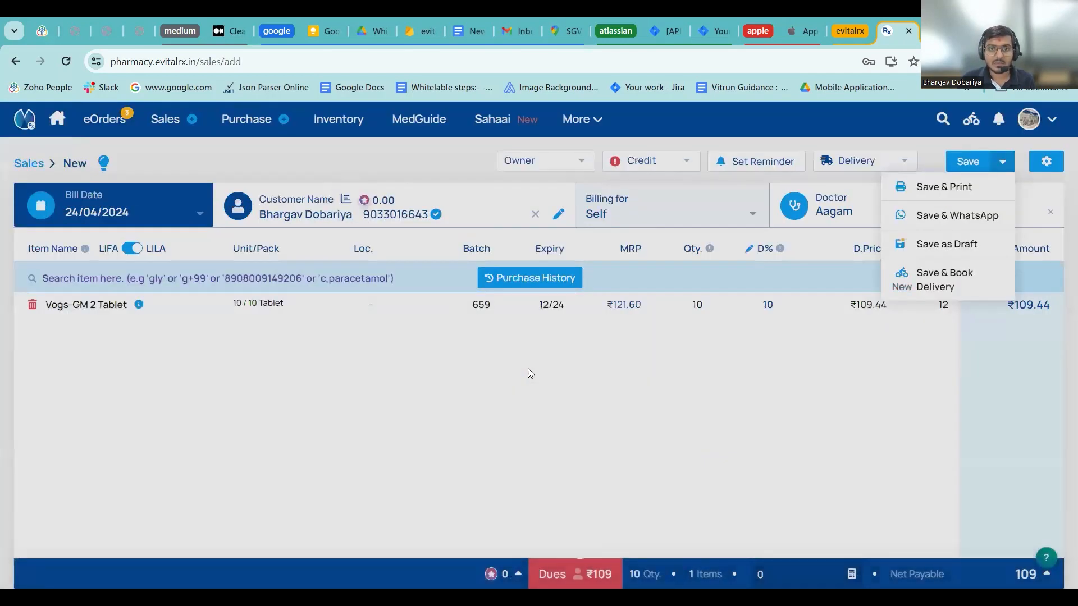
left_click(973, 282)
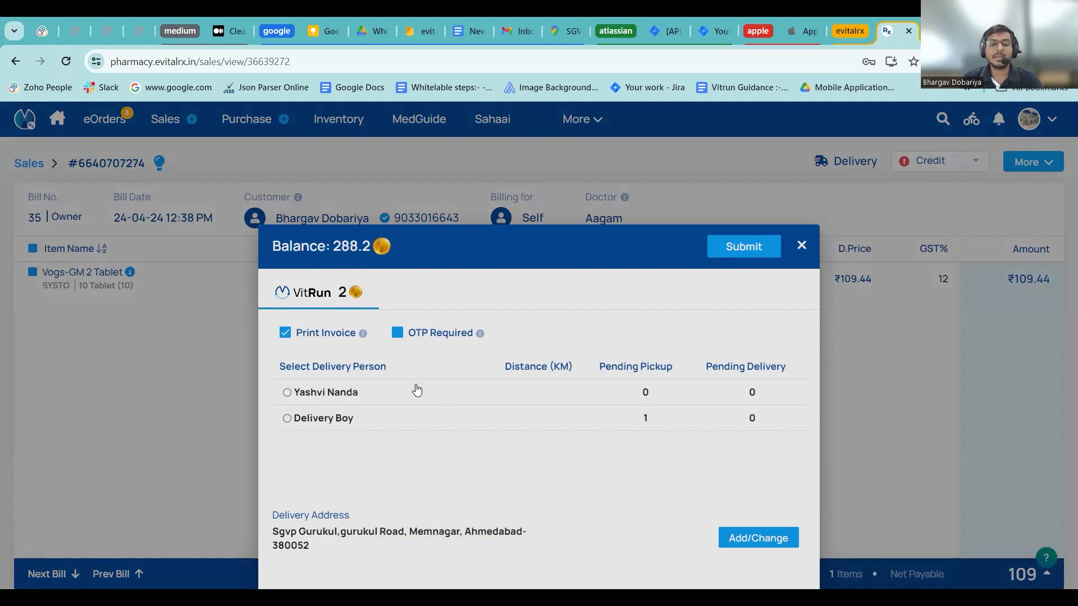
Assign the VitRun delivery to the first listed delivery person with Print Invoice selected, and confirm the route.
mouse_move(400, 337)
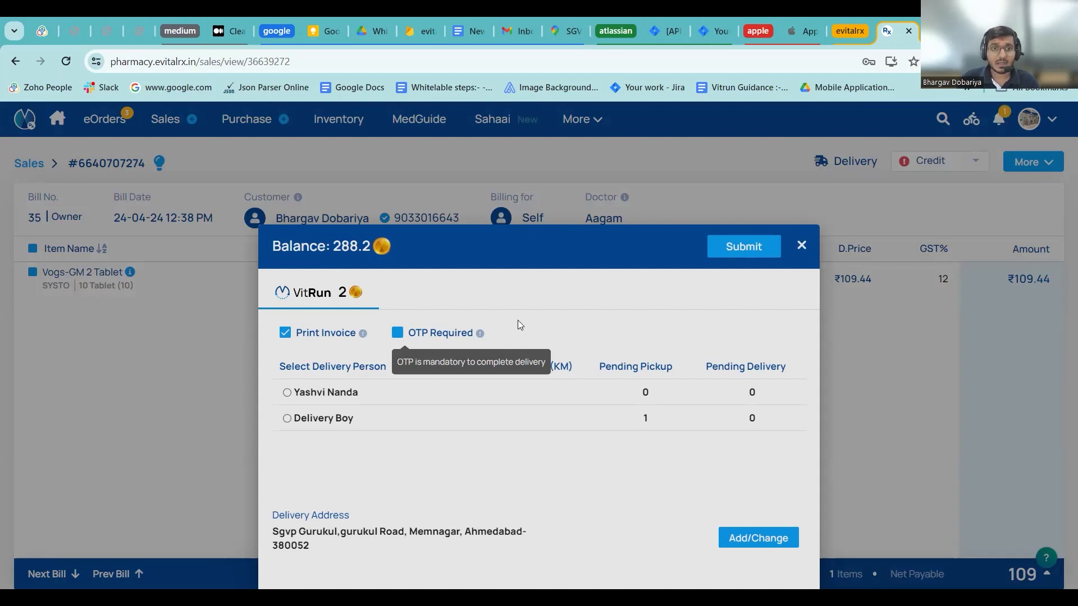
left_click(365, 393)
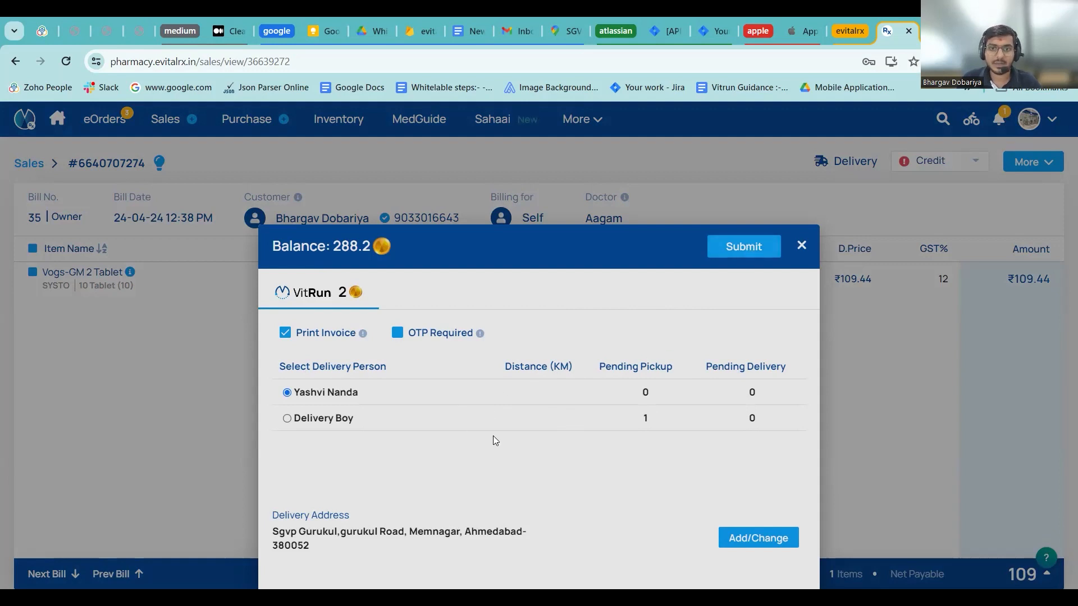
left_click(741, 248)
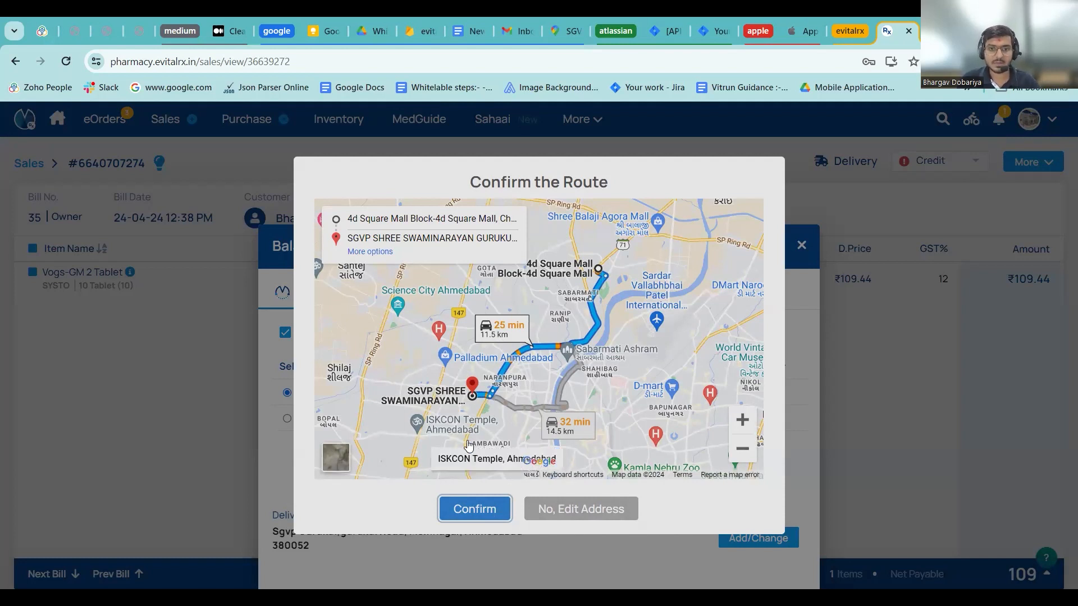
left_click(473, 505)
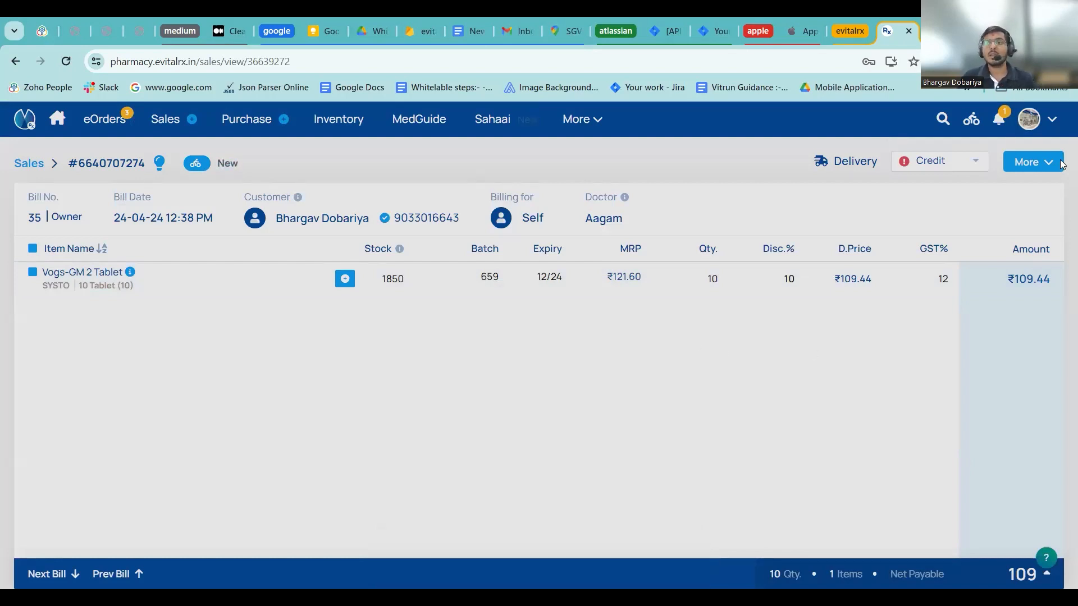
Review the quick pick-ups summary for the next scheduled pick-up and close it.
left_click(983, 117)
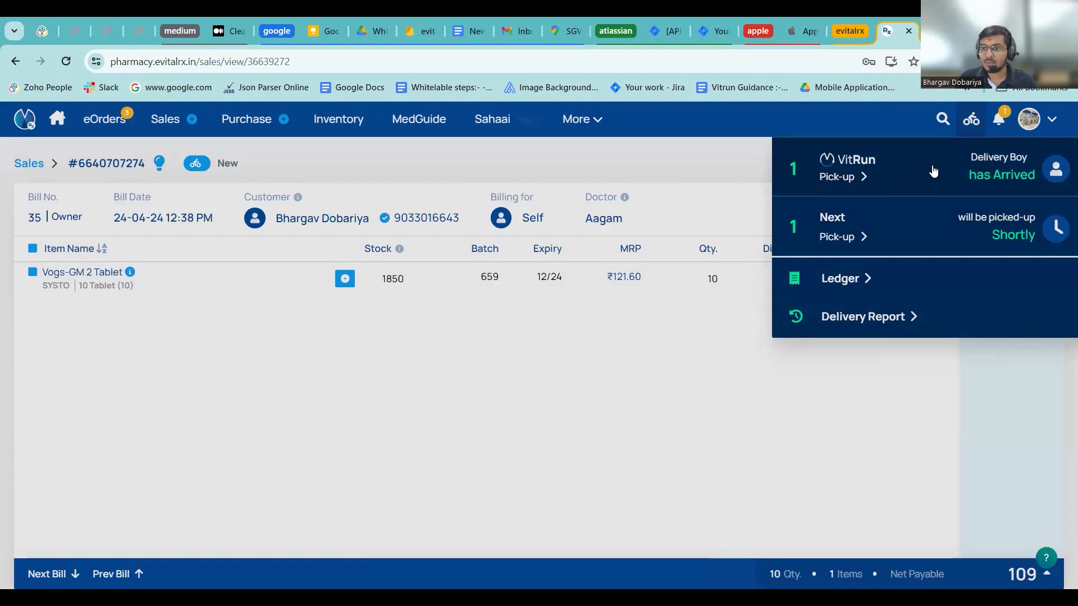
left_click(877, 222)
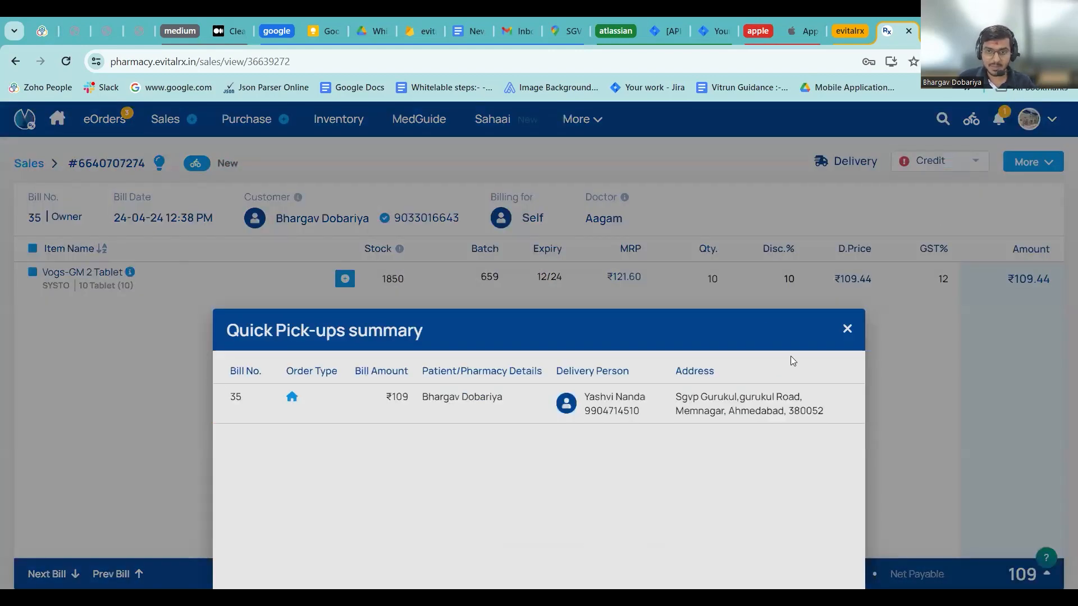
left_click(847, 330)
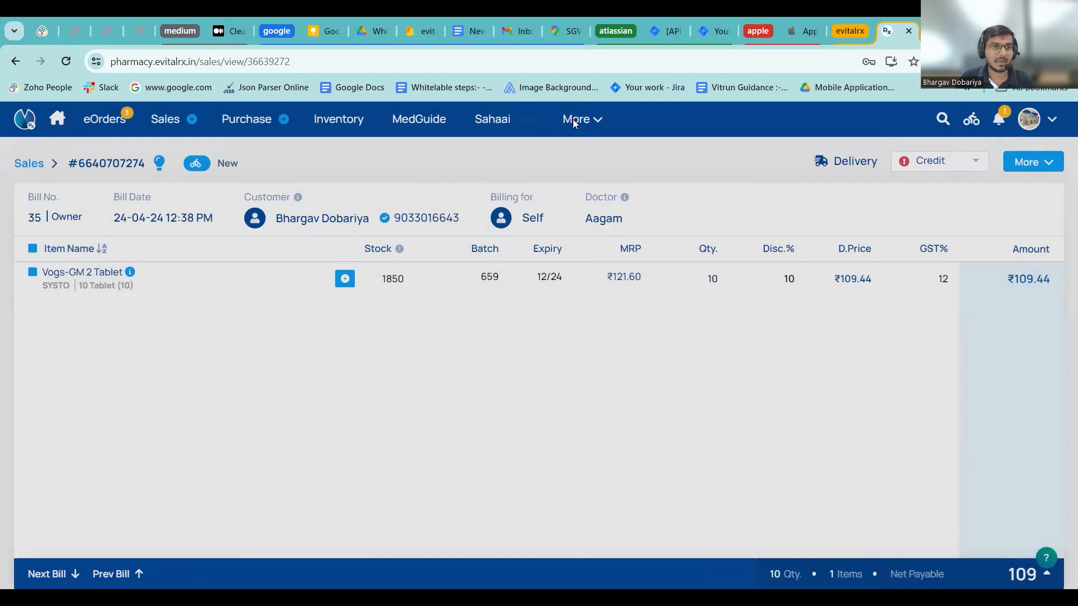
Start another new sales bill and select the first matching existing customer.
left_click(291, 149)
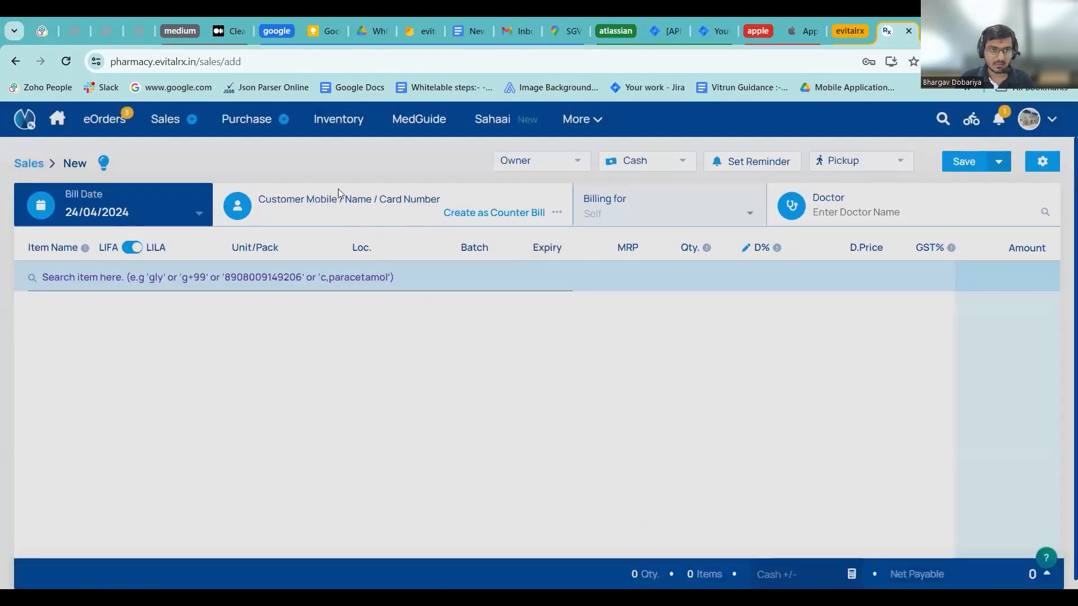
type("Bhargav")
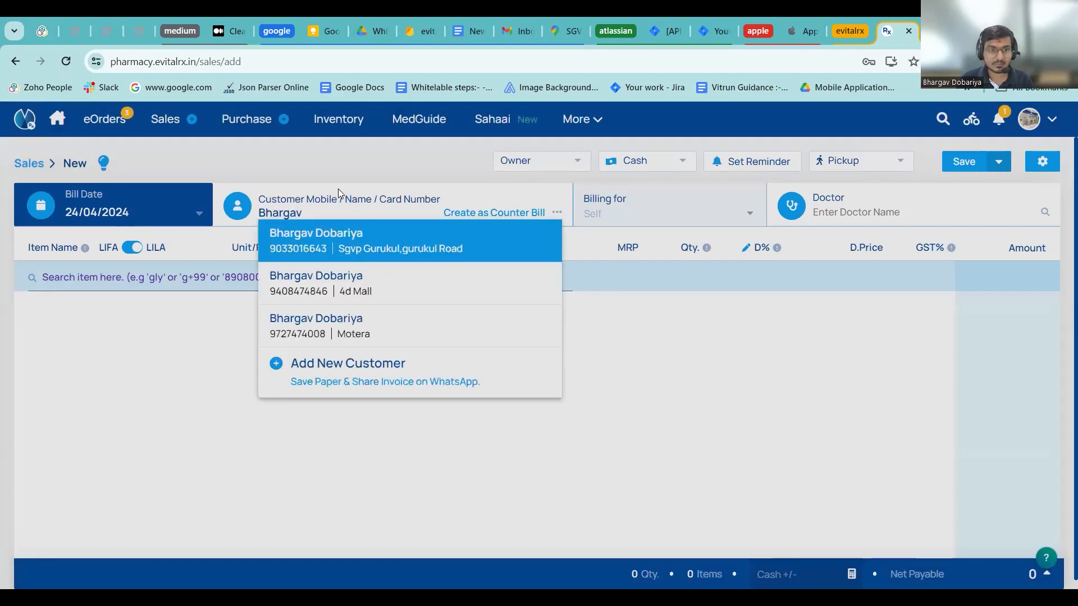
key("Return")
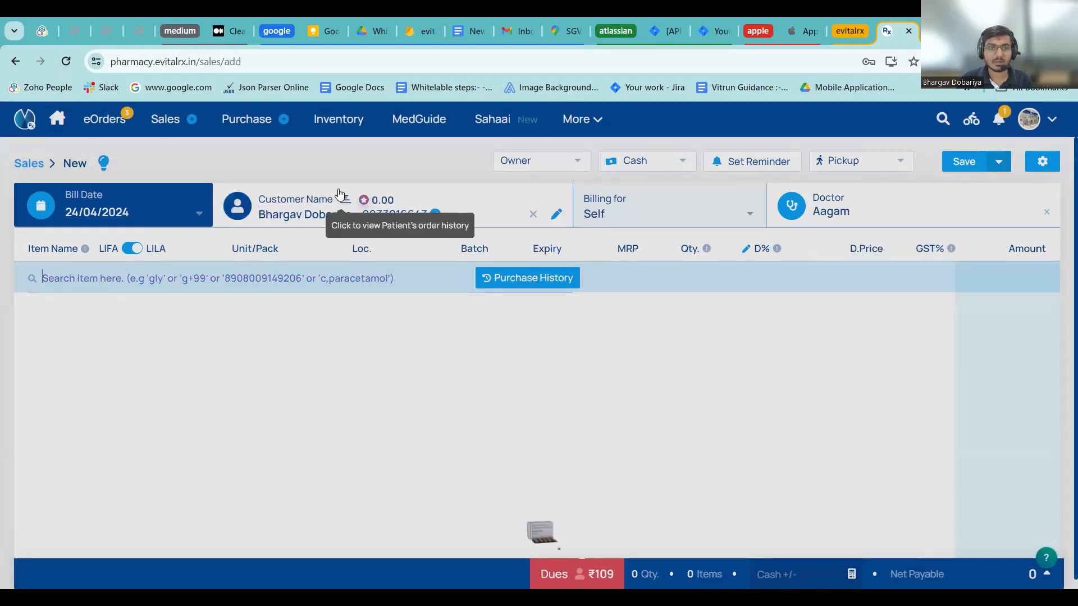
left_click(345, 200)
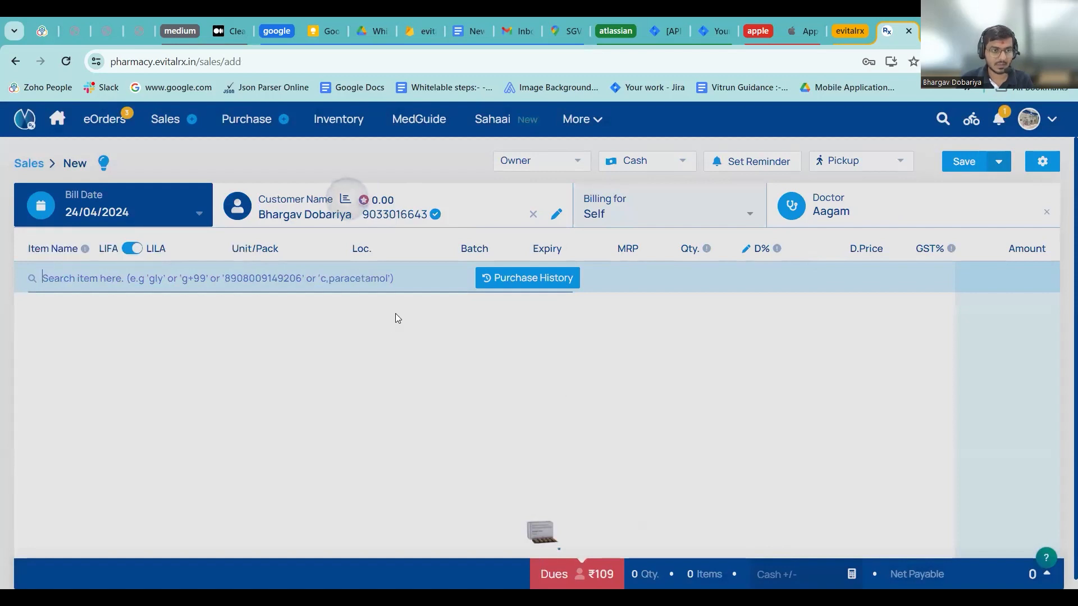
Add Vicks Baby Balsam, 50 gm Balm, to the bill with quantity 1.
type("Vicks")
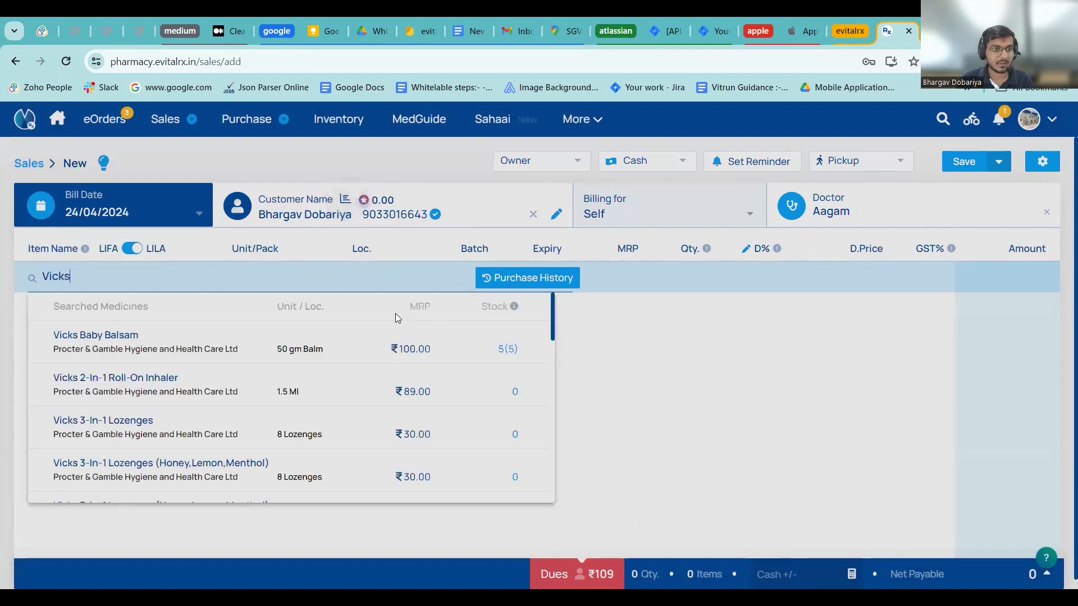
key("Down")
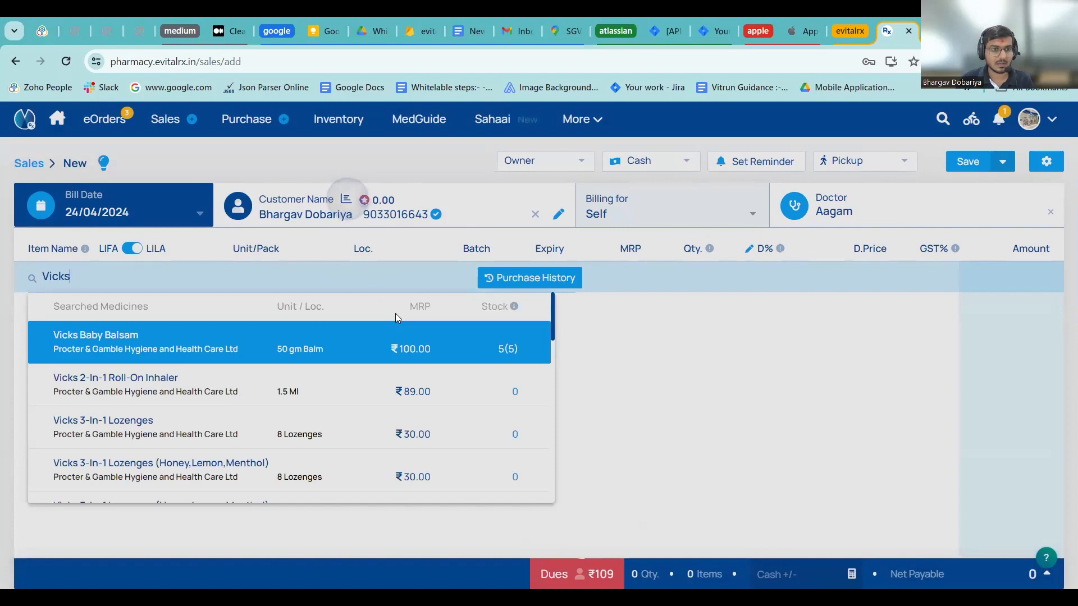
key("Return")
key("Return")
key("Return")
key("Return")
key("Return")
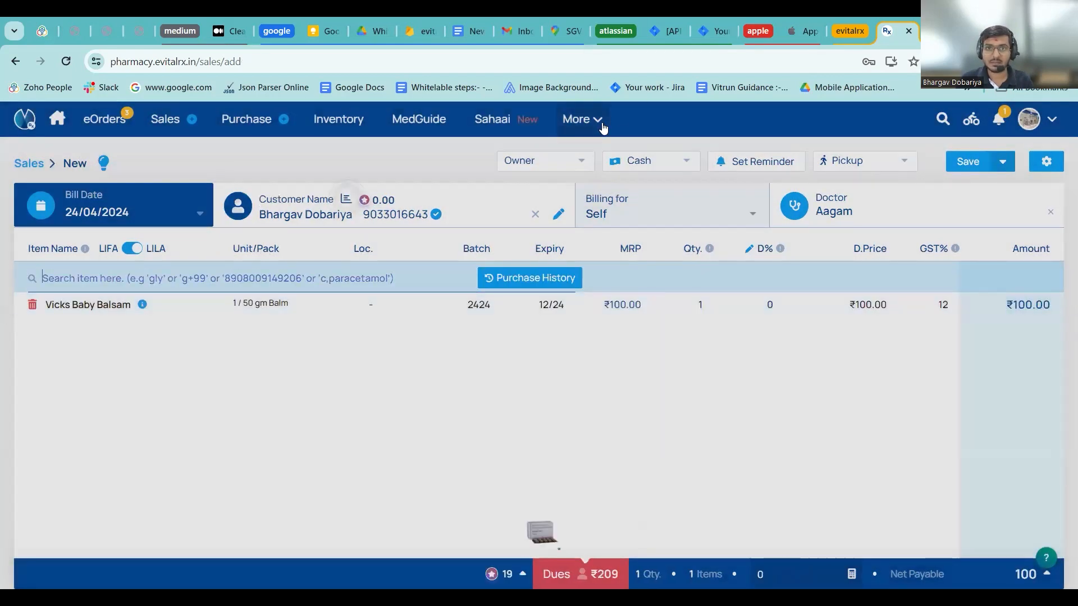
Set the bill's delivery type to Delivery and payment type to Credit, and save it using Save & Book Delivery.
left_click(866, 160)
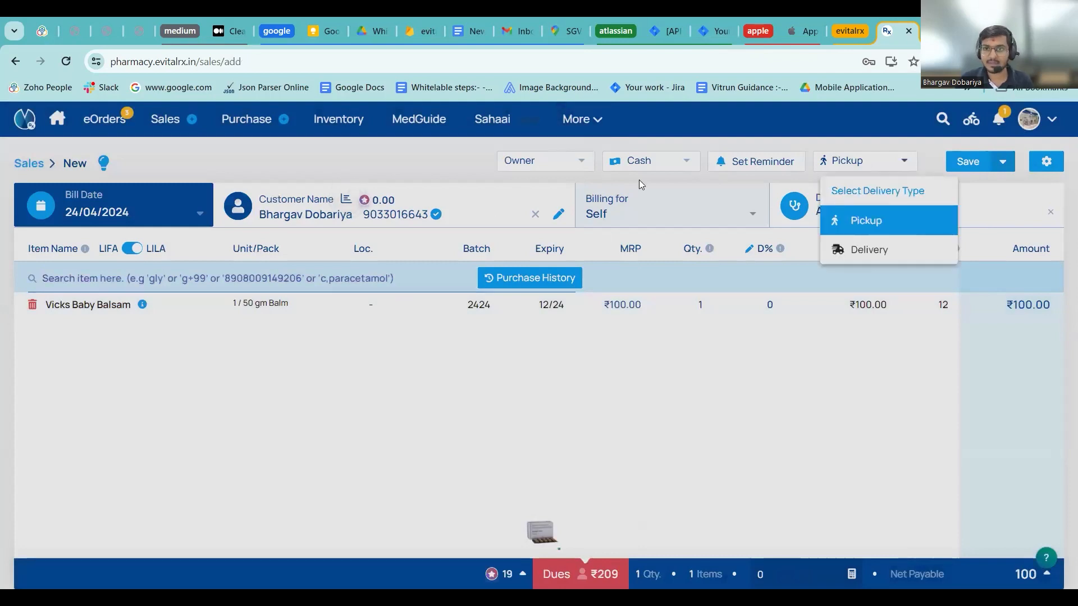
left_click(855, 249)
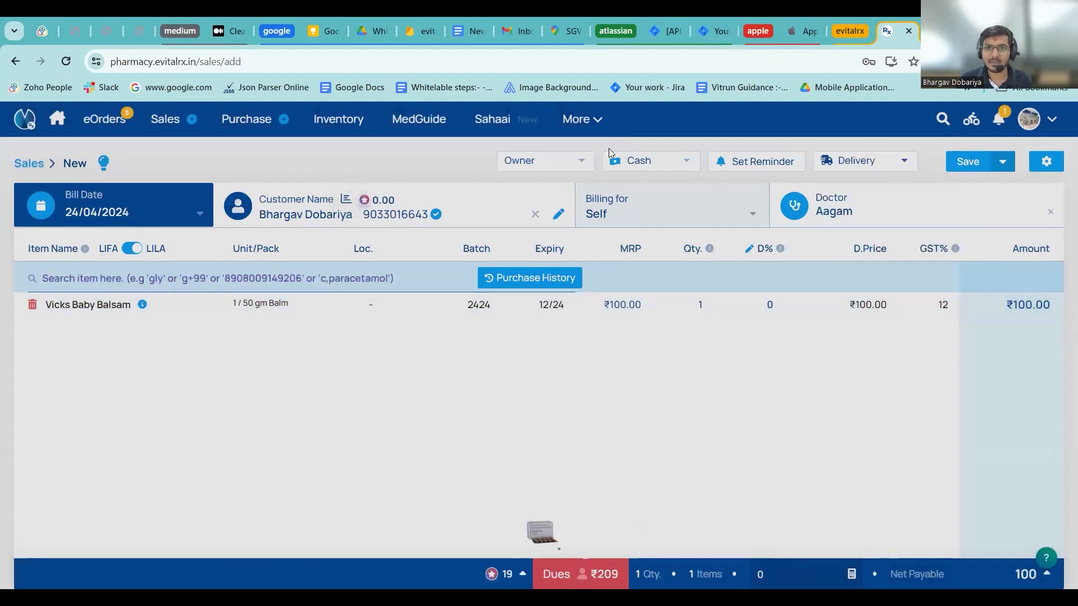
left_click(639, 161)
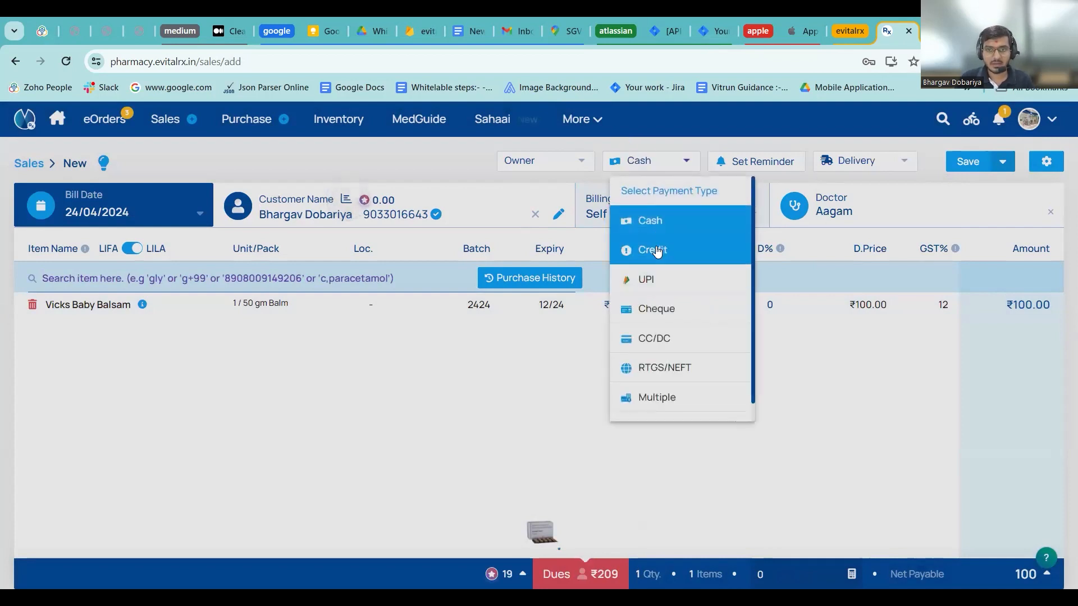
left_click(654, 251)
left_click(1002, 161)
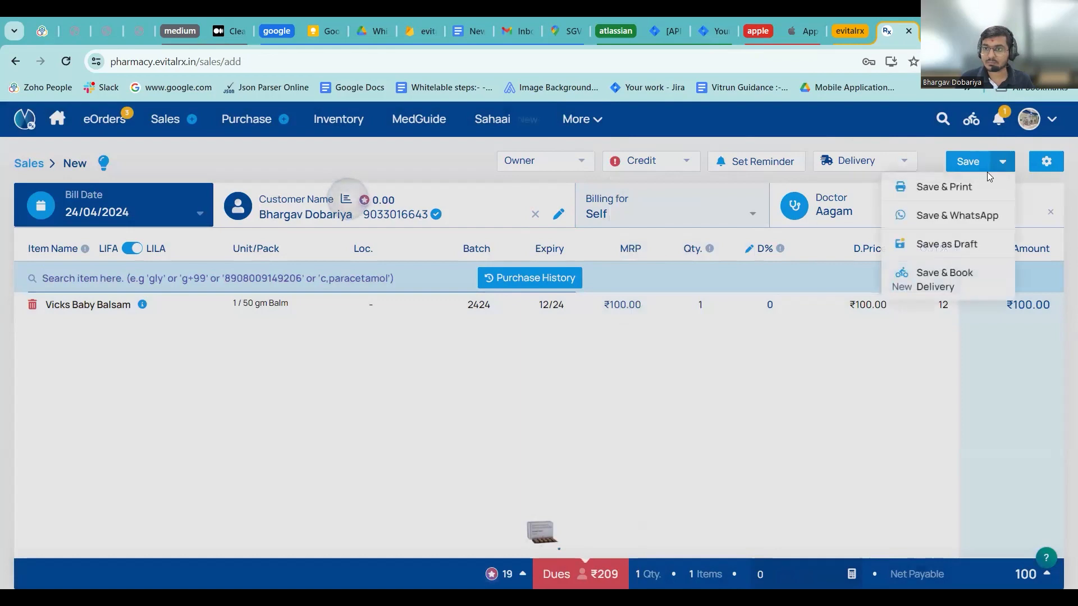
left_click(933, 283)
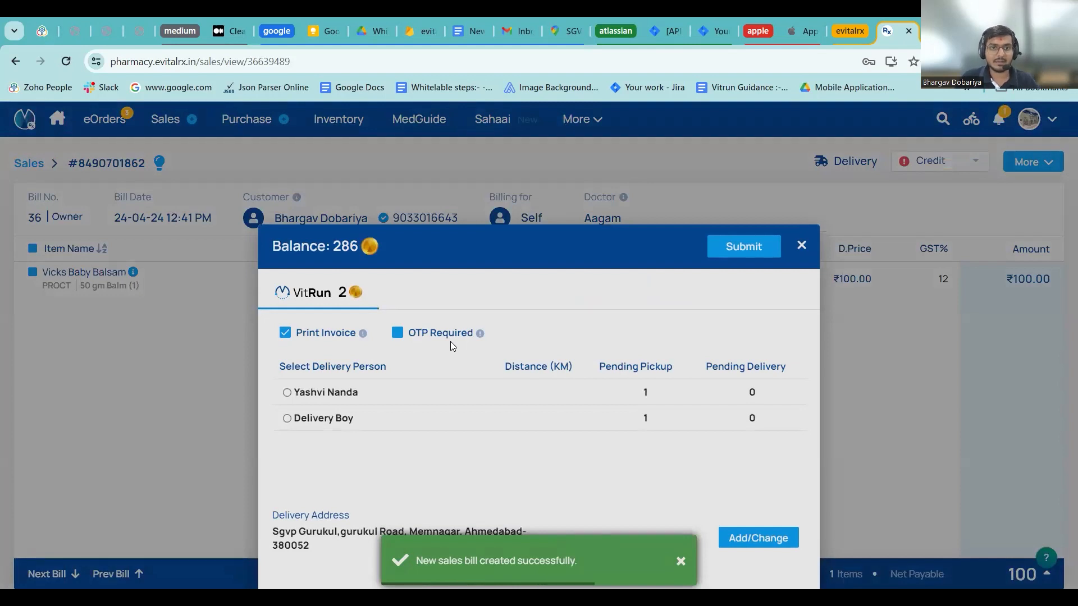
Book the VitRun delivery with OTP Required enabled and the first listed delivery person assigned, confirming the route.
left_click(396, 331)
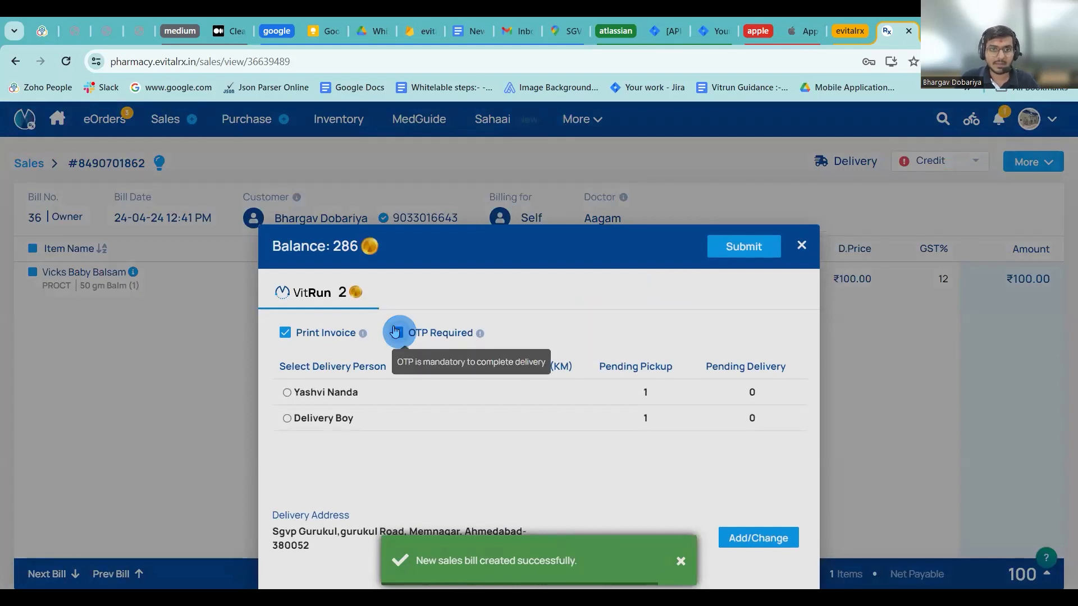
left_click(352, 390)
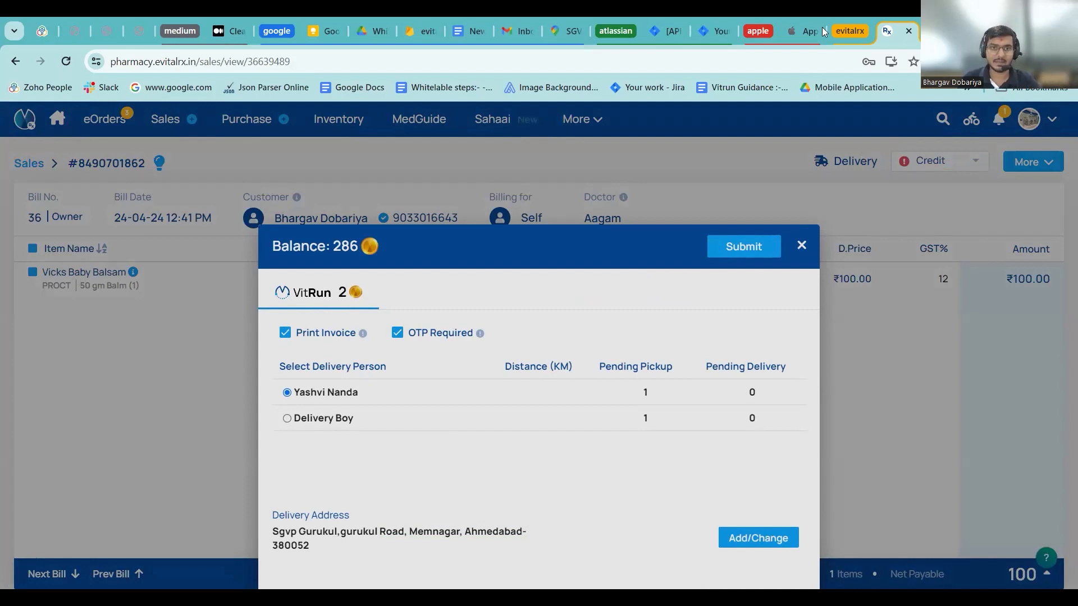
left_click(752, 250)
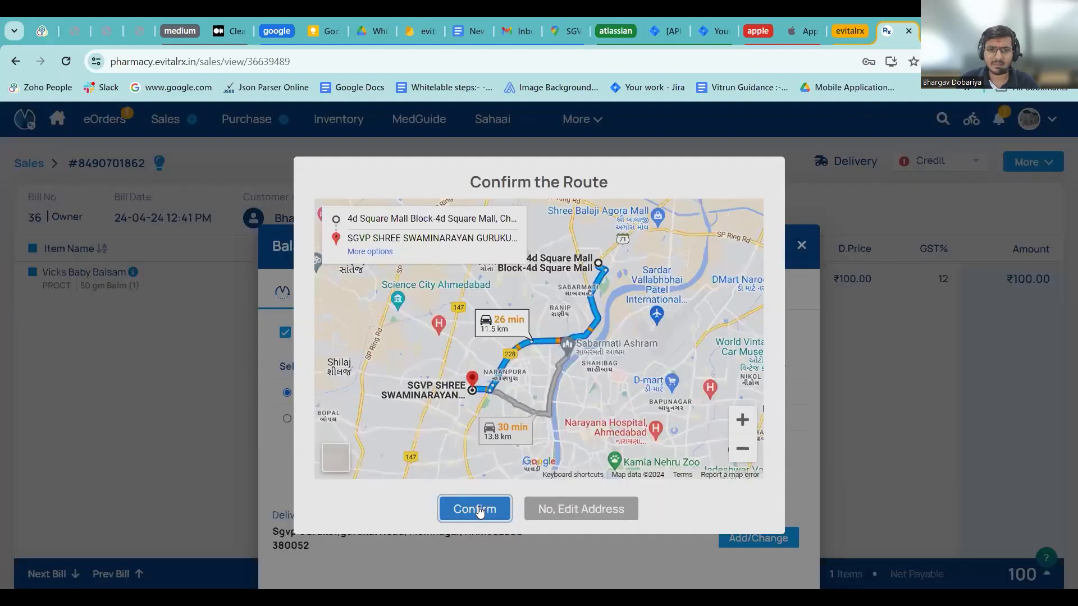
left_click(476, 509)
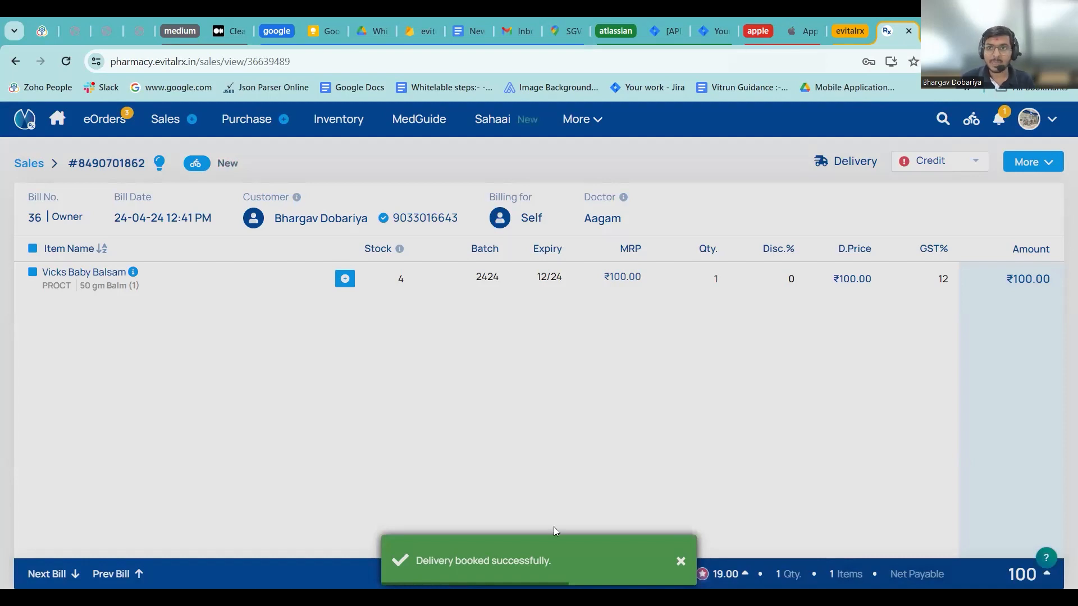
Review the bills, delivery persons and addresses in the quick pick-ups summary for the next pick-up, and close it.
left_click(1037, 166)
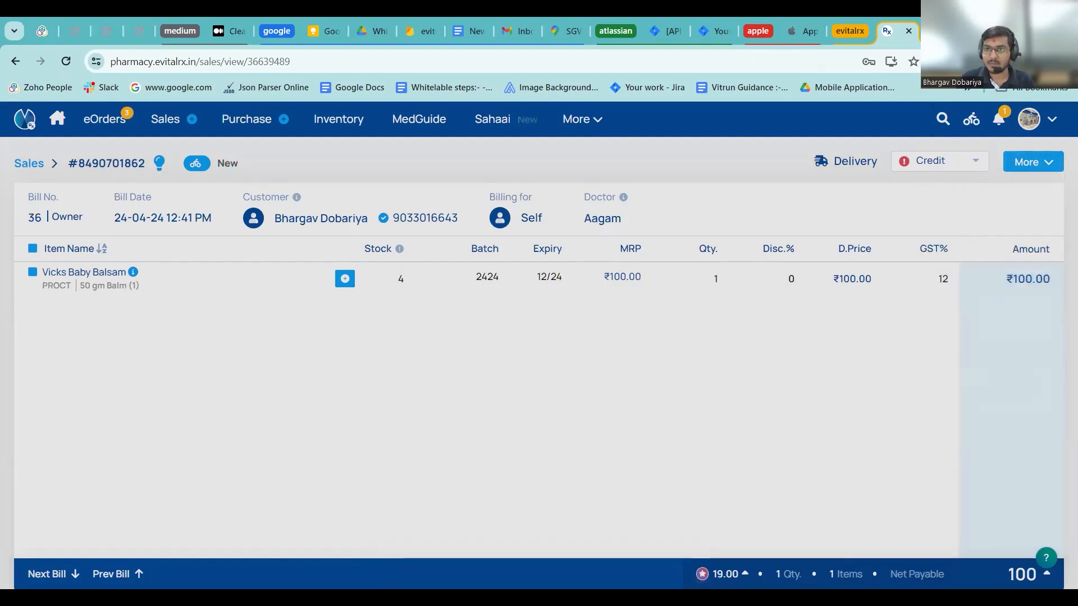
left_click(971, 119)
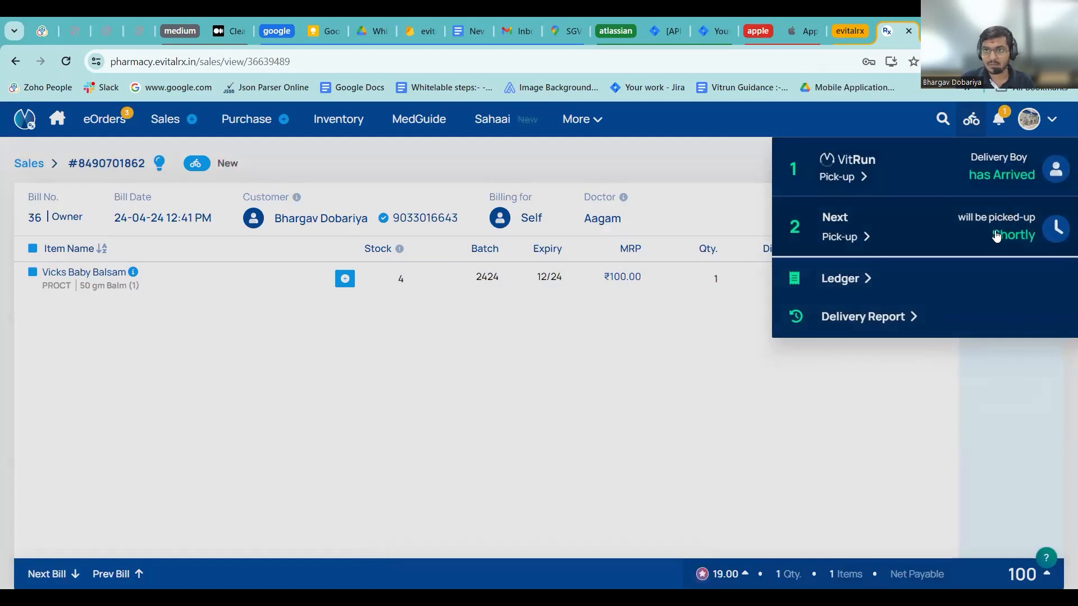
left_click(884, 238)
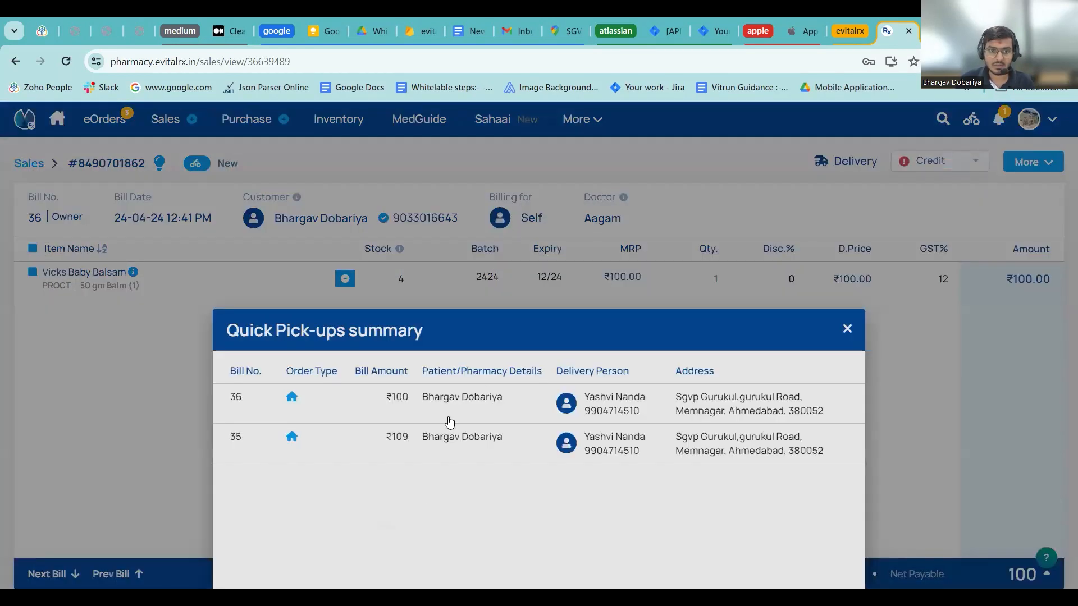
left_click(973, 392)
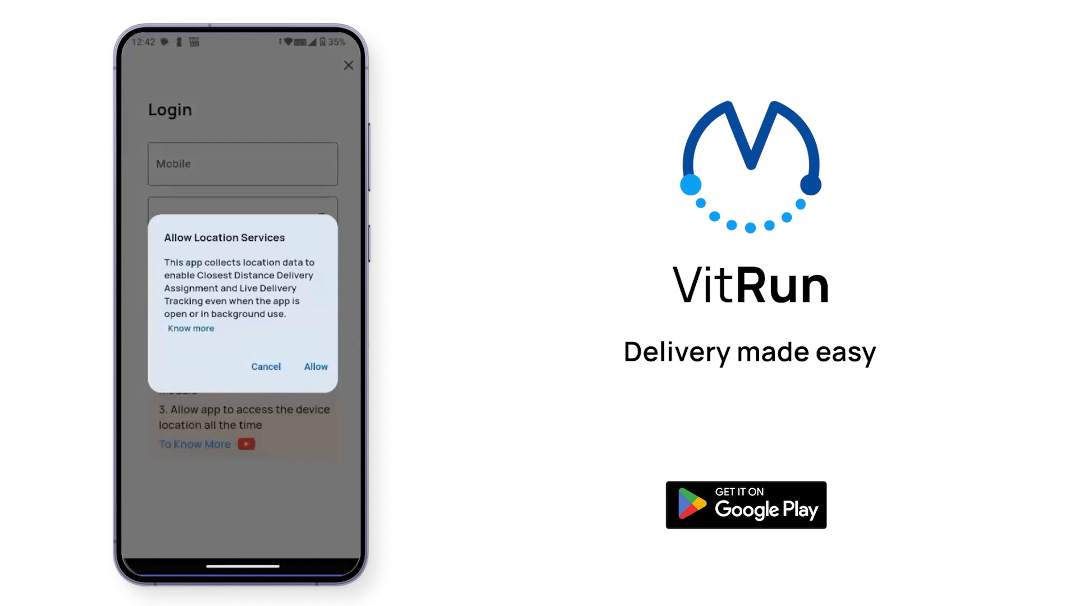
Switch to the VitRun mobile app, accept its location services notice and allow location access while using the app.
left_click(315, 367)
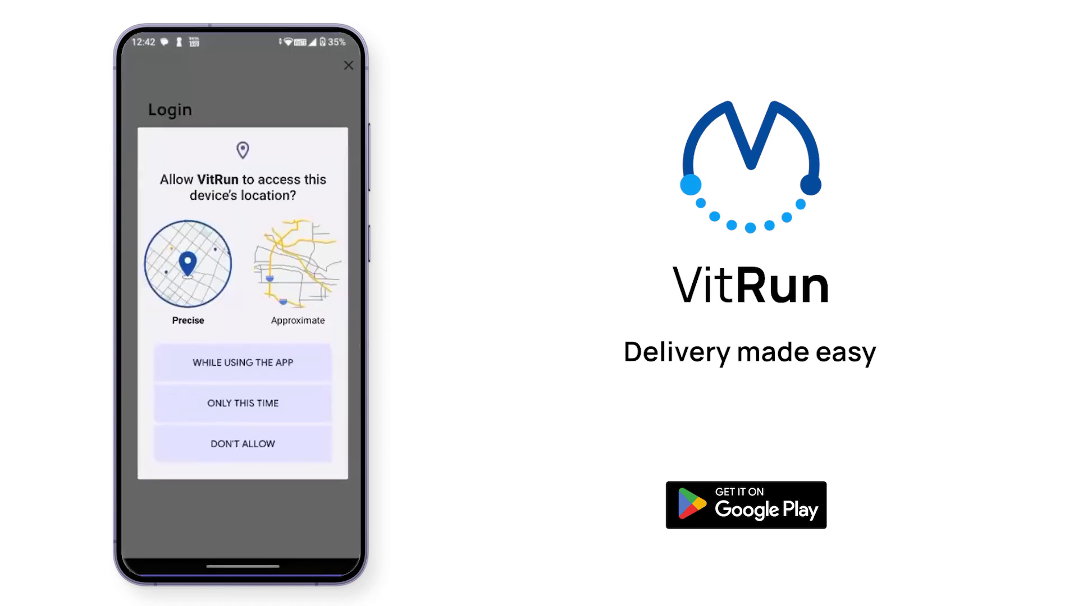
left_click(217, 359)
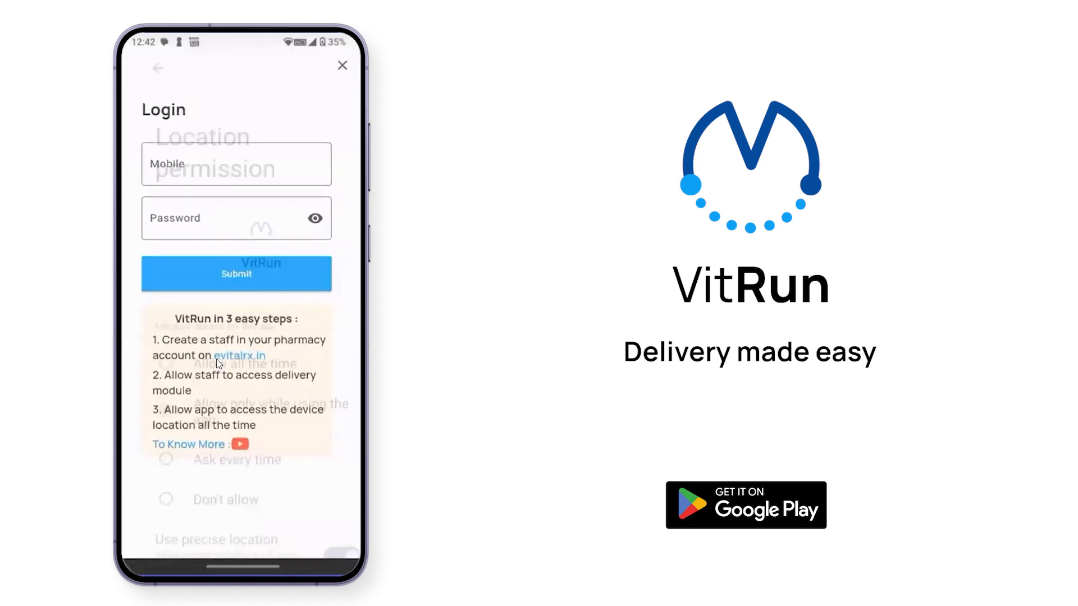